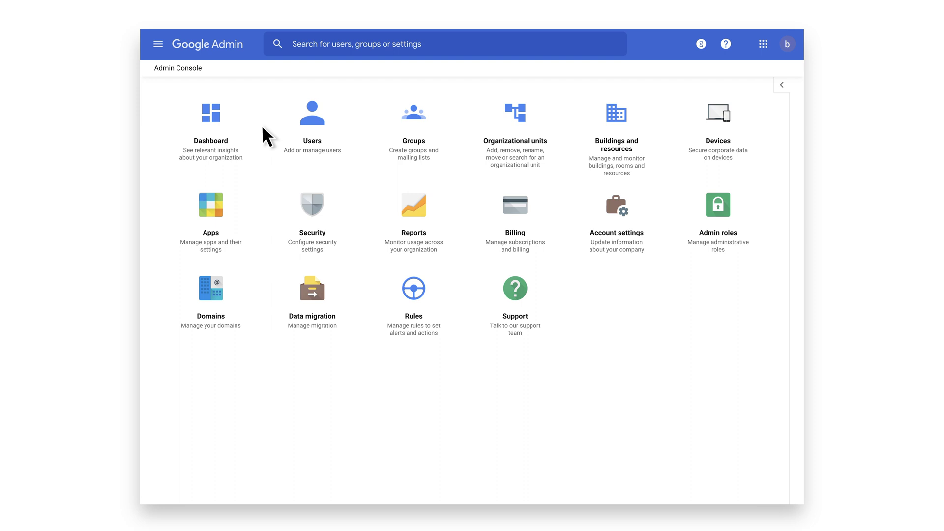
Go to Devices > Chrome > User & browser settings and filter by category 'chrome enterprise'.
click(158, 44)
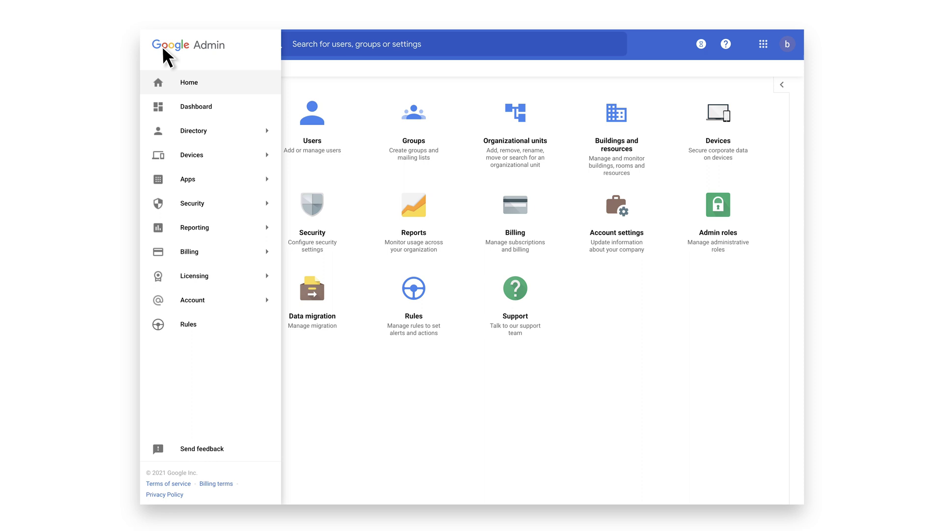
mouse_move(194, 156)
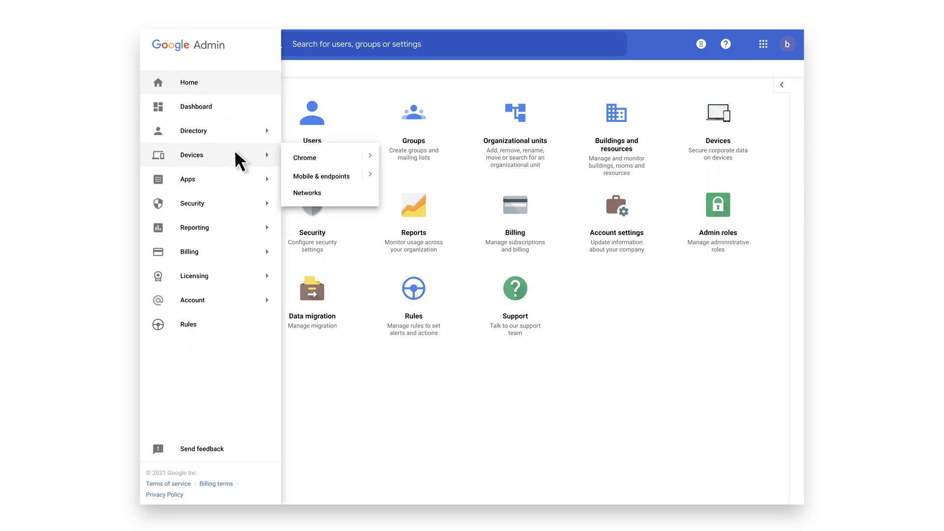
click(332, 158)
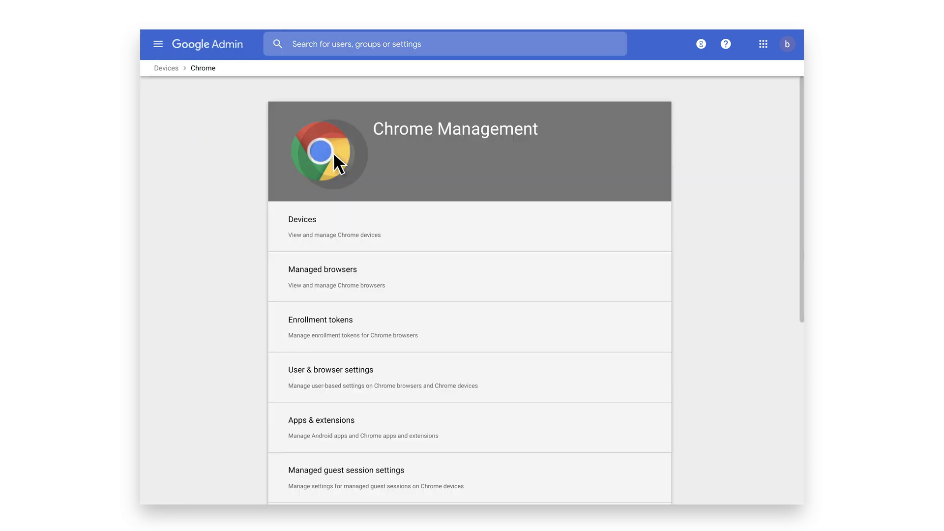
click(490, 365)
click(447, 112)
text(chrome )
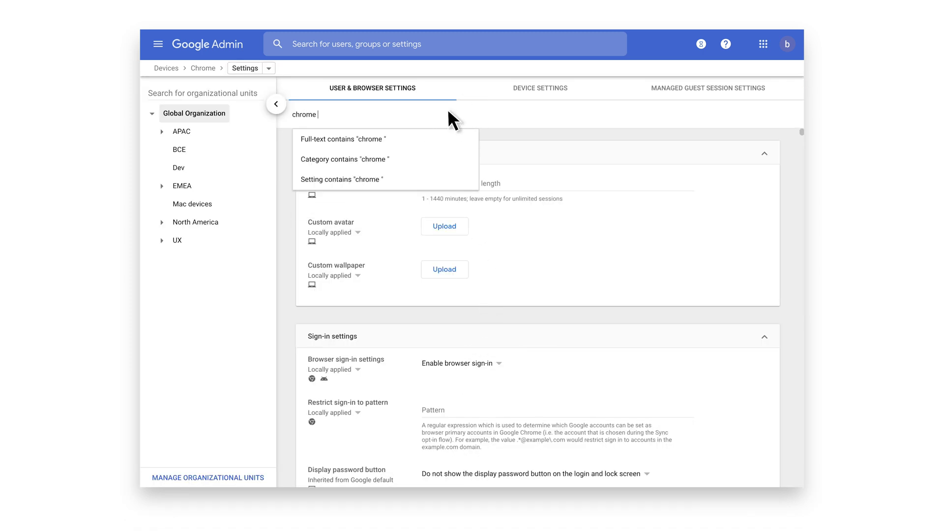
text(enterprise)
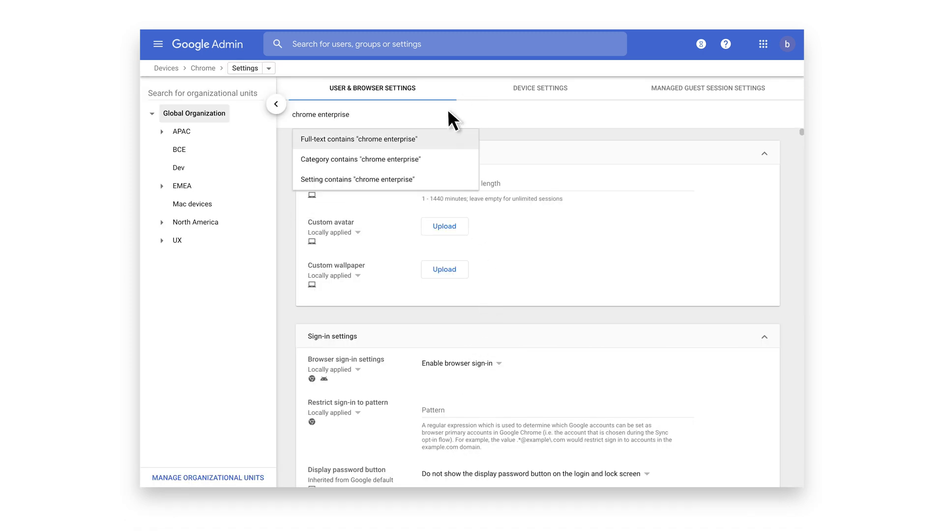
click(451, 162)
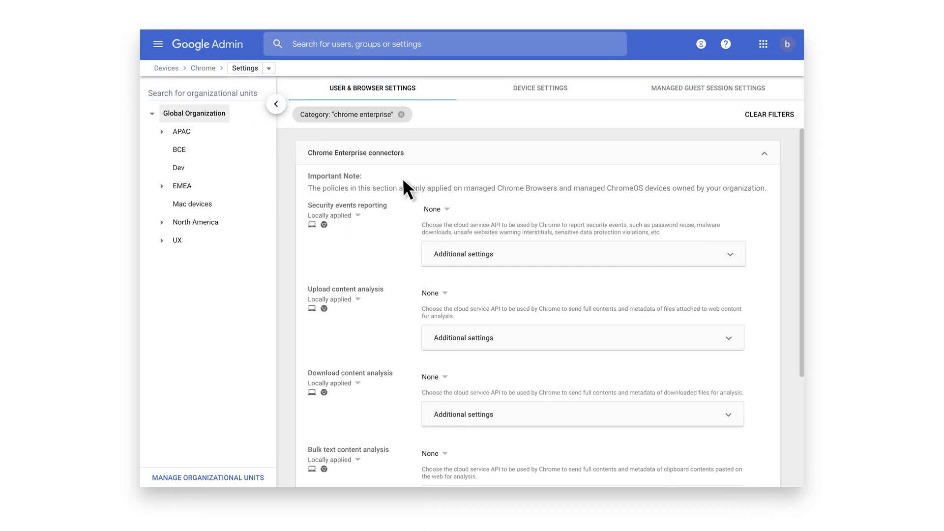
Set the Security events reporting, Upload and Download connectors to Google BeyondCorp Enterprise.
click(435, 208)
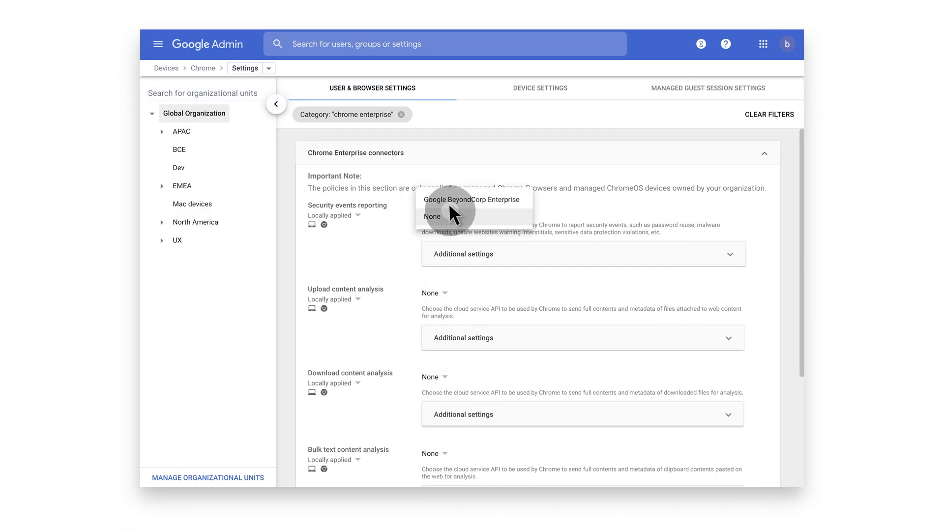
click(521, 199)
drag(309, 205, 386, 206)
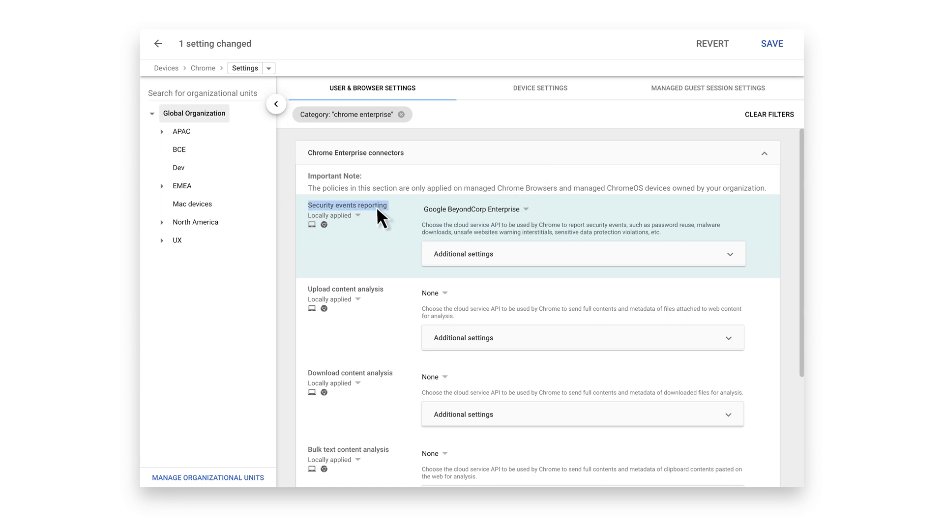
click(376, 206)
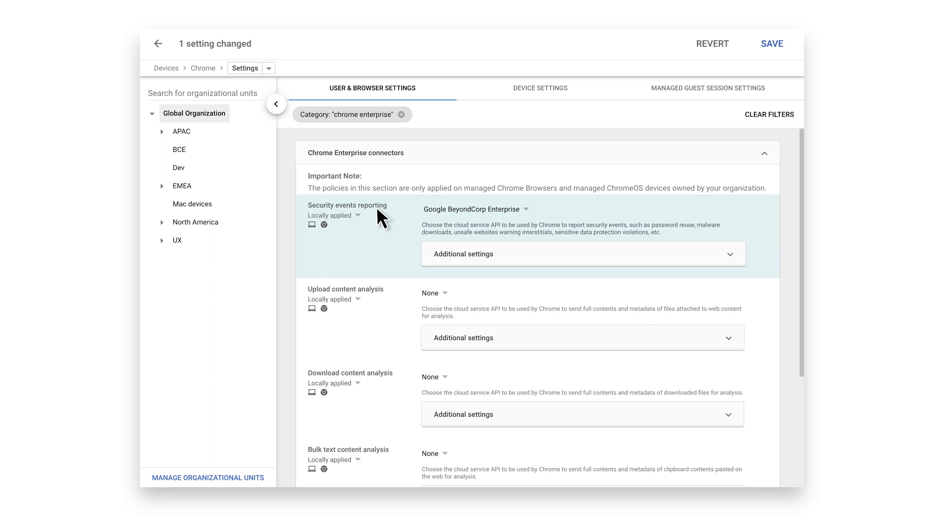
triple_click(347, 288)
click(434, 293)
click(519, 279)
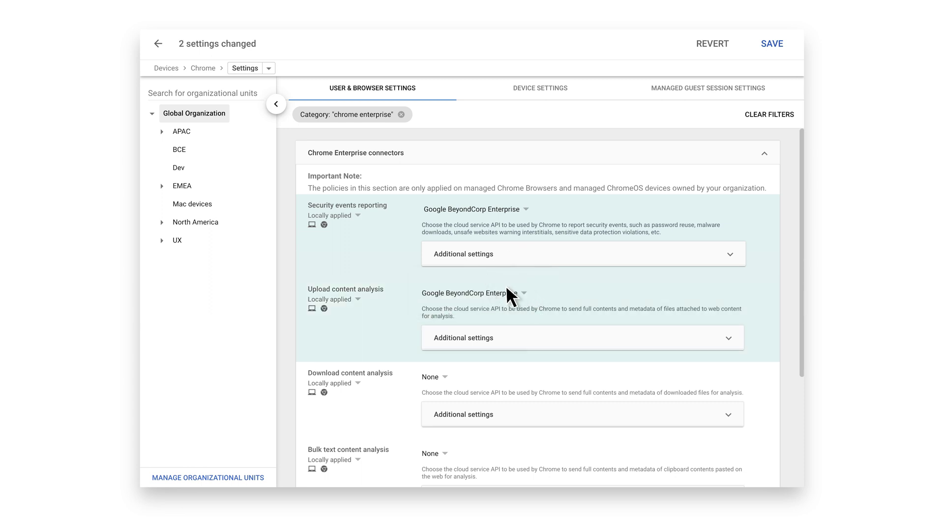
triple_click(391, 372)
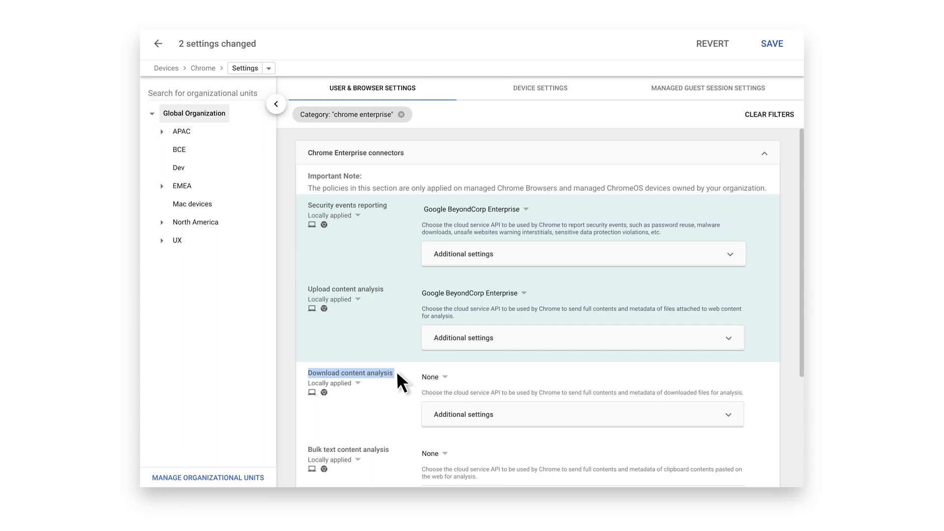
click(433, 376)
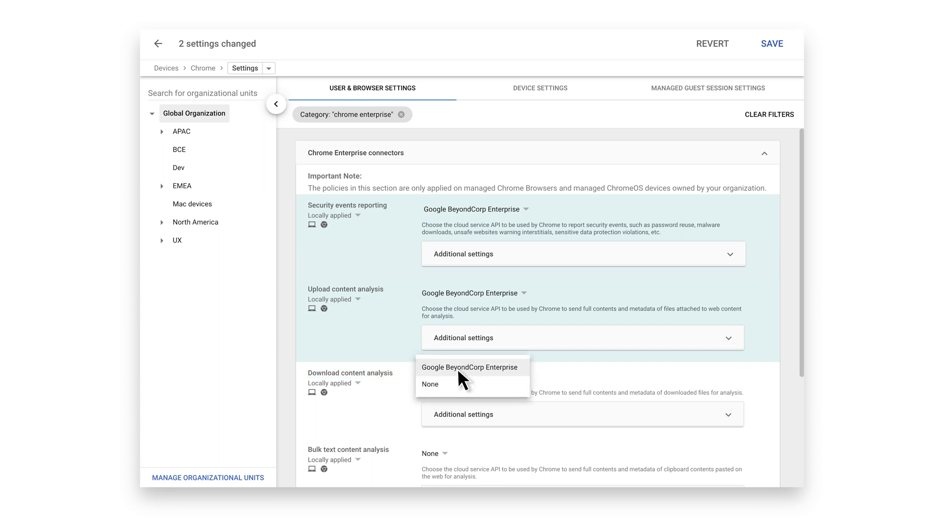
click(520, 366)
scroll(520, 359, down, 2)
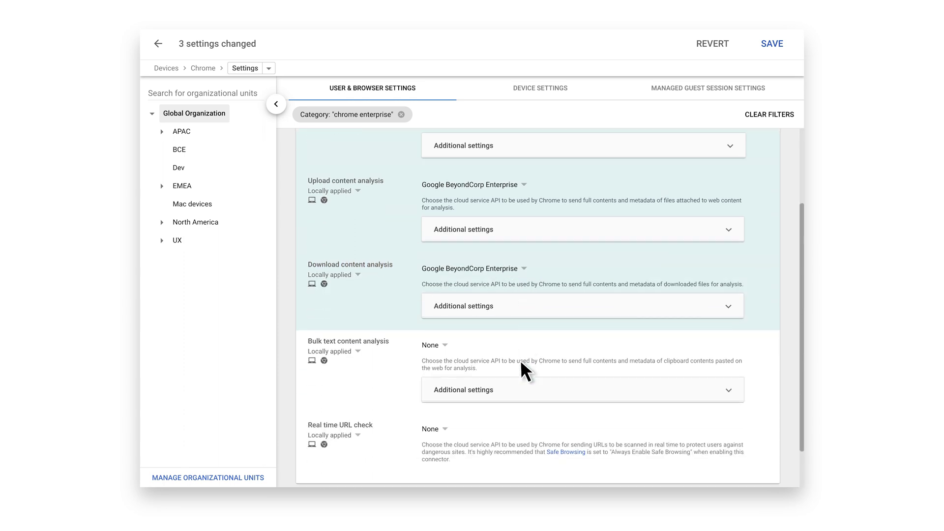
Set Bulk text and Real time URL check to Google BeyondCorp Enterprise, then save.
drag(309, 289, 392, 288)
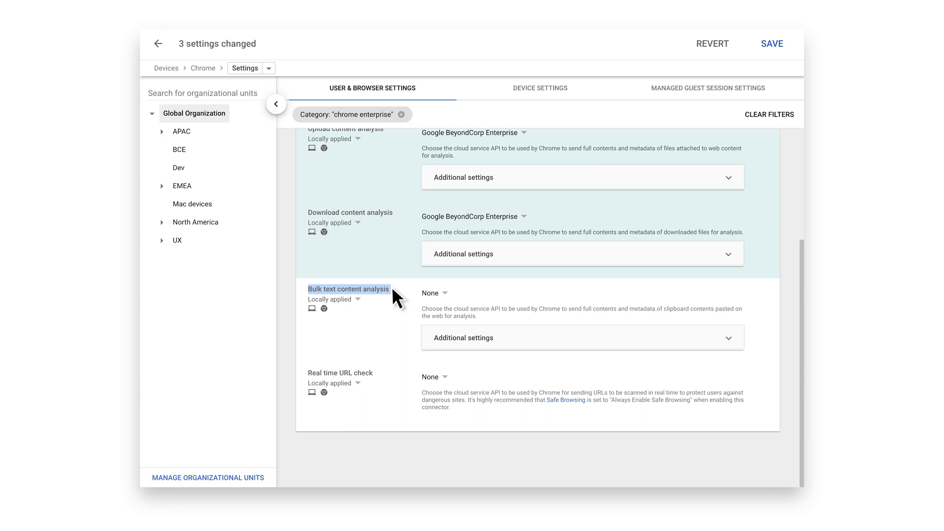
click(434, 293)
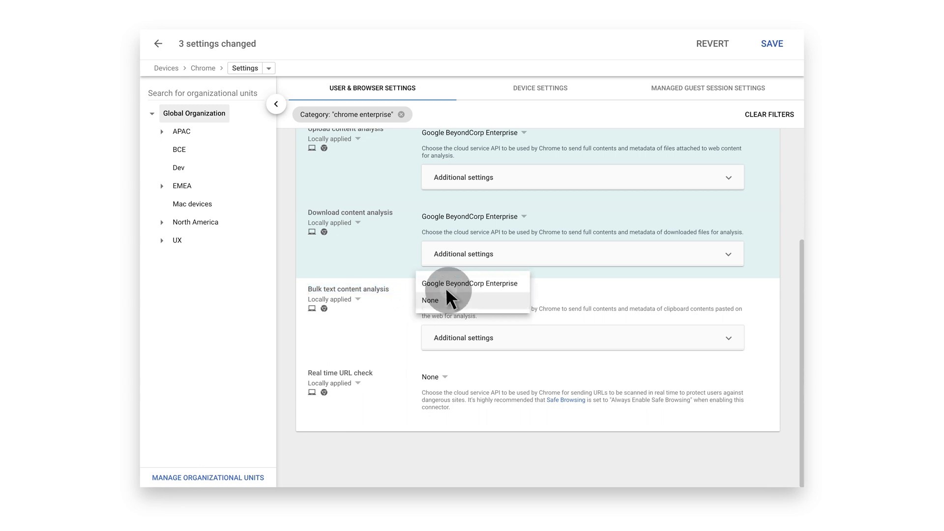
click(524, 287)
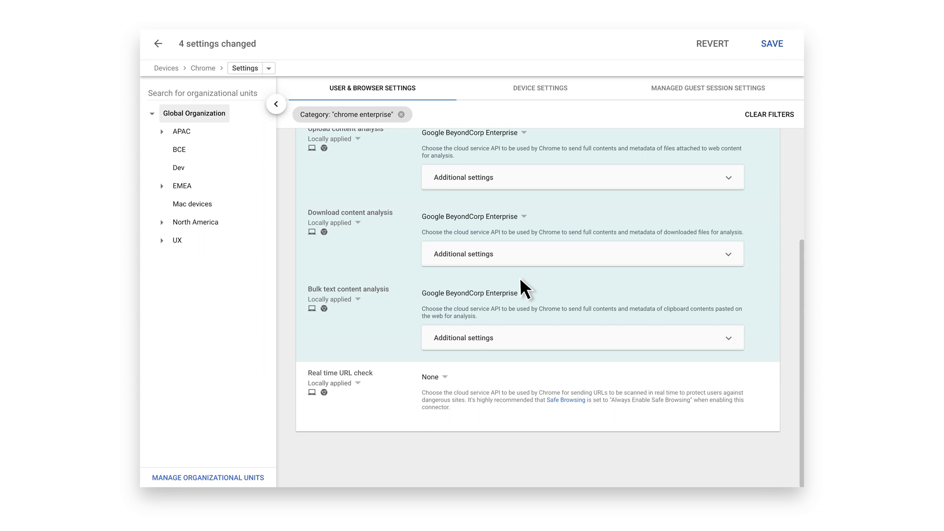
drag(308, 372, 374, 374)
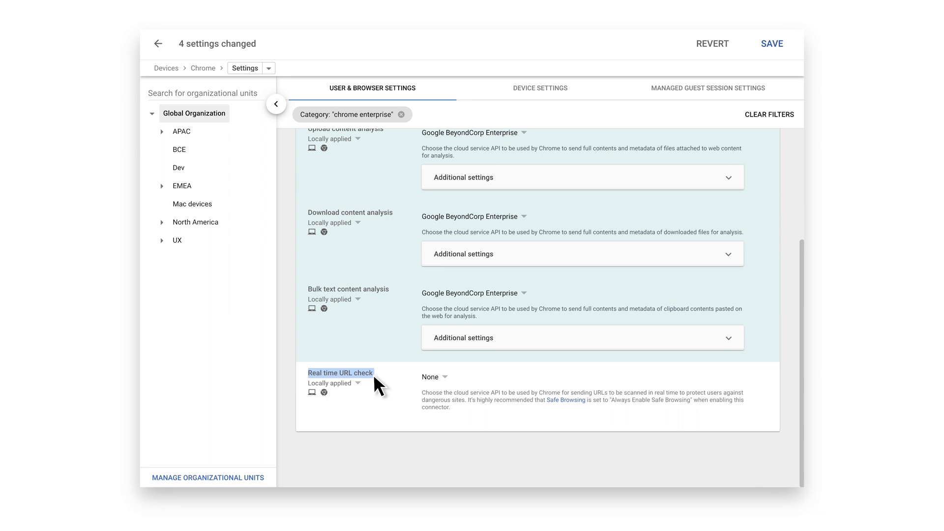
click(374, 374)
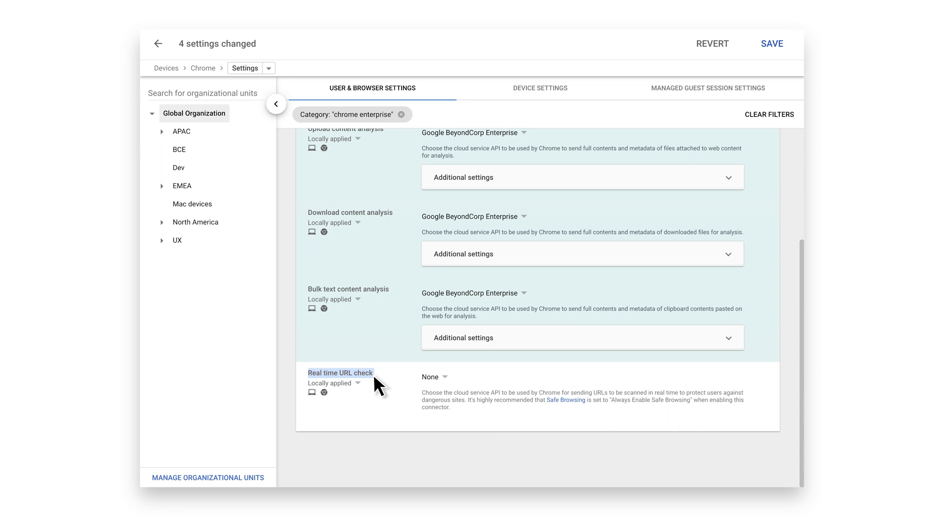
click(431, 377)
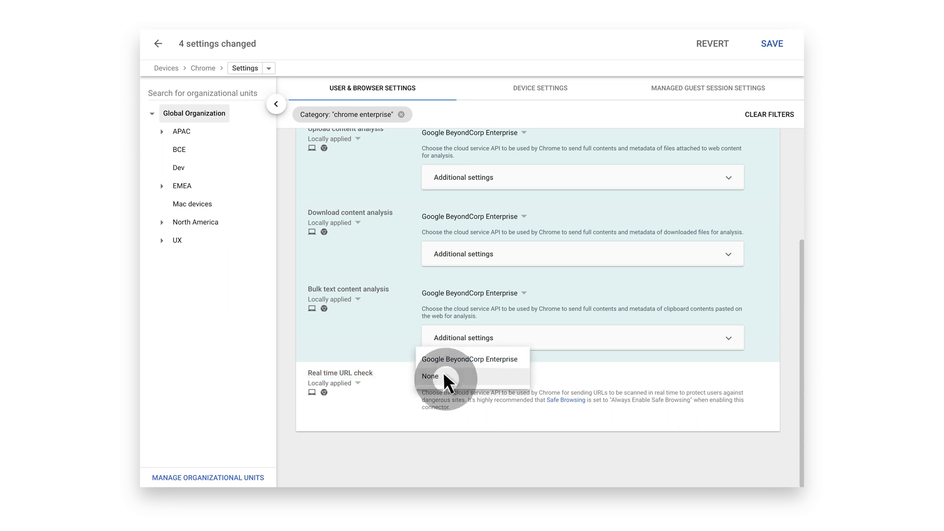
click(518, 358)
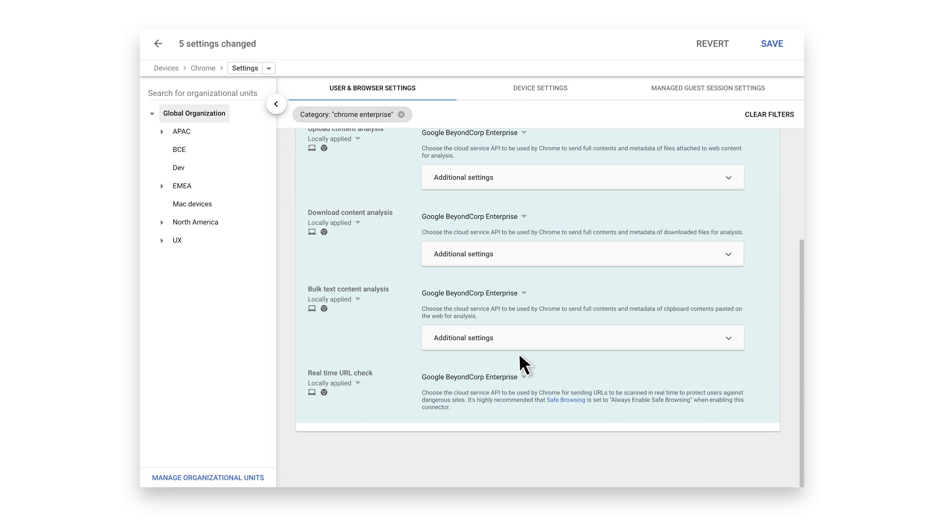
click(772, 43)
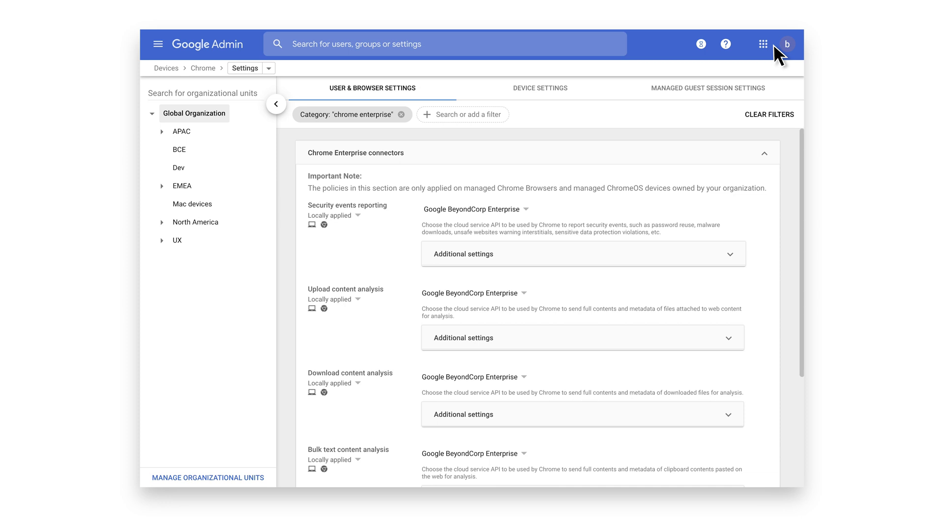
From Security > Data protection, open Manage rules and choose Add rule > New rule.
click(157, 45)
mouse_move(193, 204)
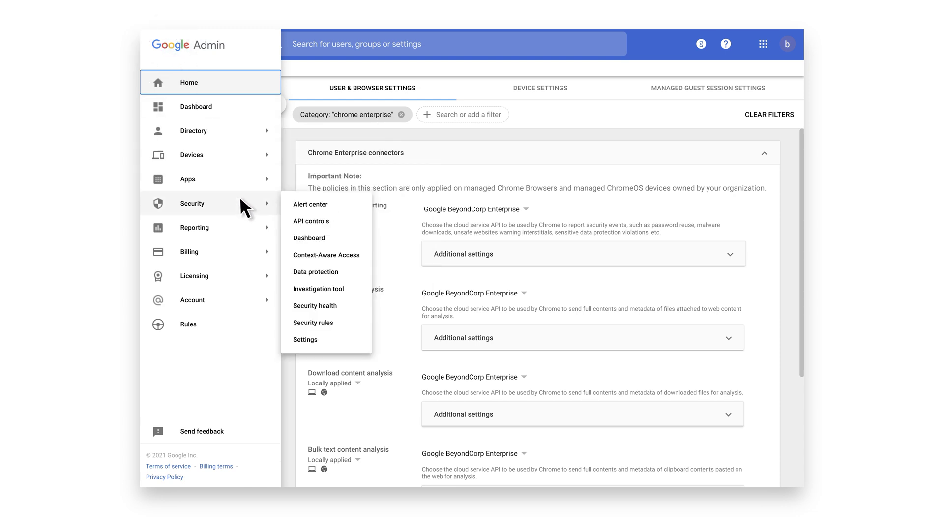
click(351, 270)
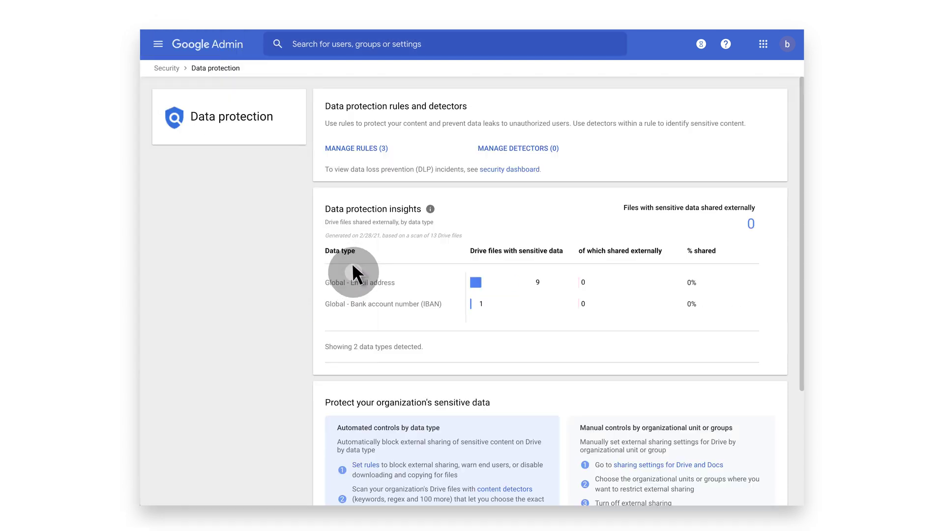
click(363, 148)
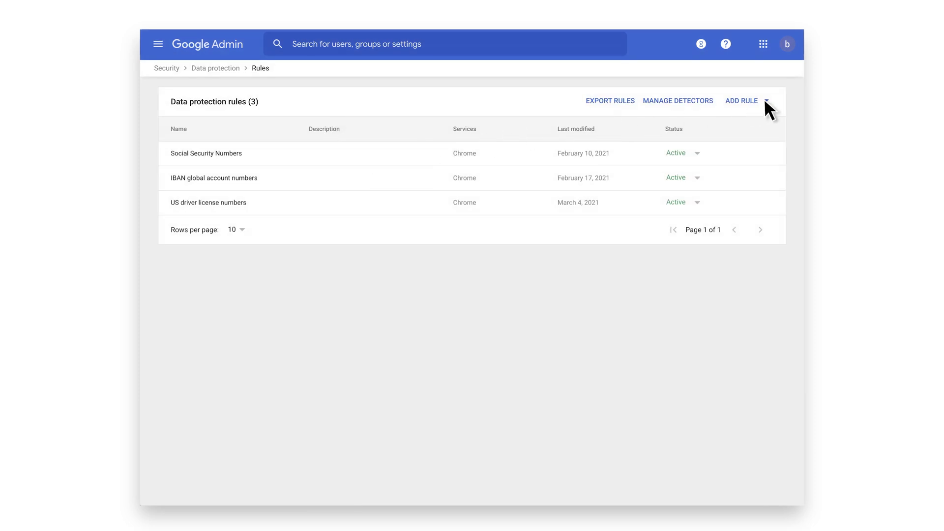
click(764, 98)
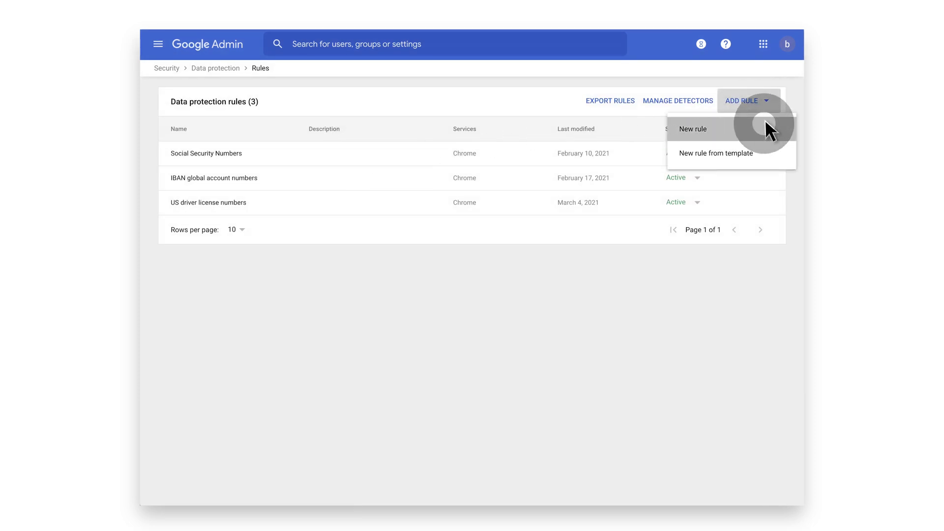
click(765, 125)
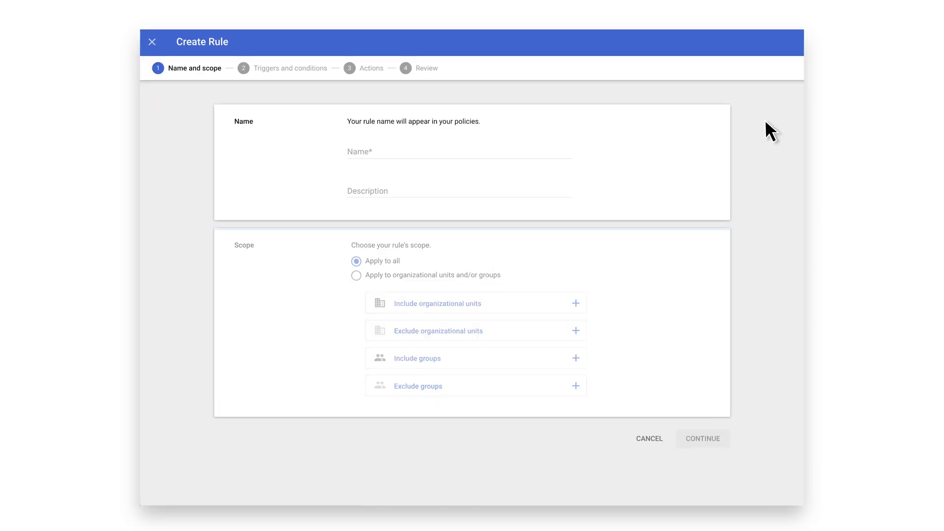
Name the rule 'US drivers license numbers' and continue to triggers and conditions.
click(483, 152)
text(US drivers license numbers)
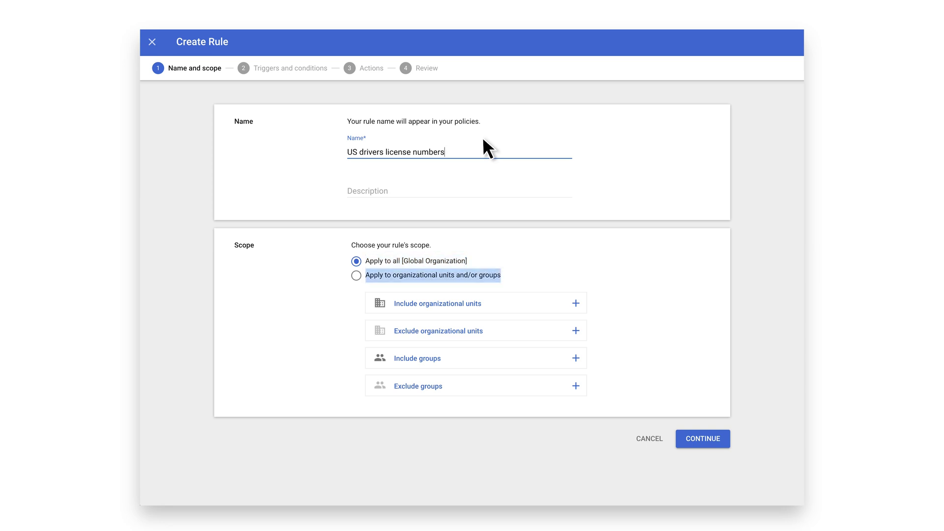
click(695, 438)
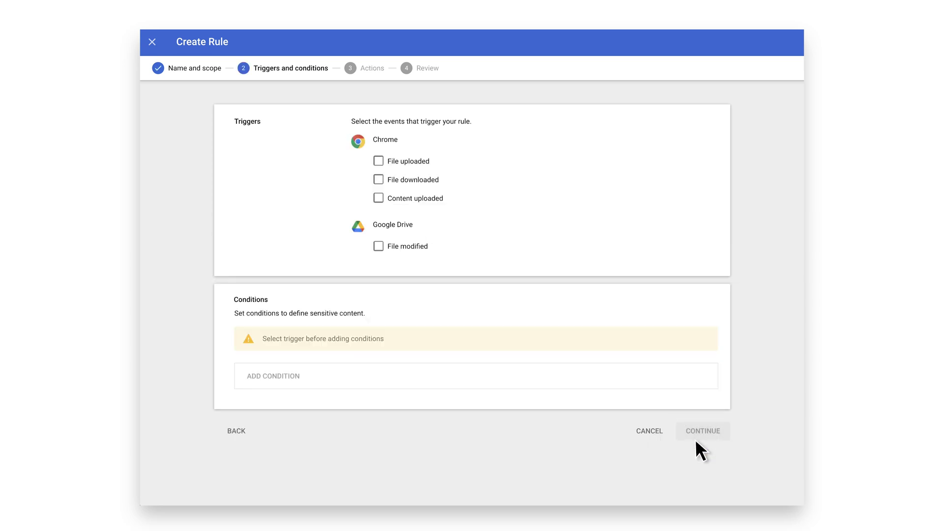
Check the File uploaded, File downloaded and Content uploaded Chrome triggers.
click(378, 161)
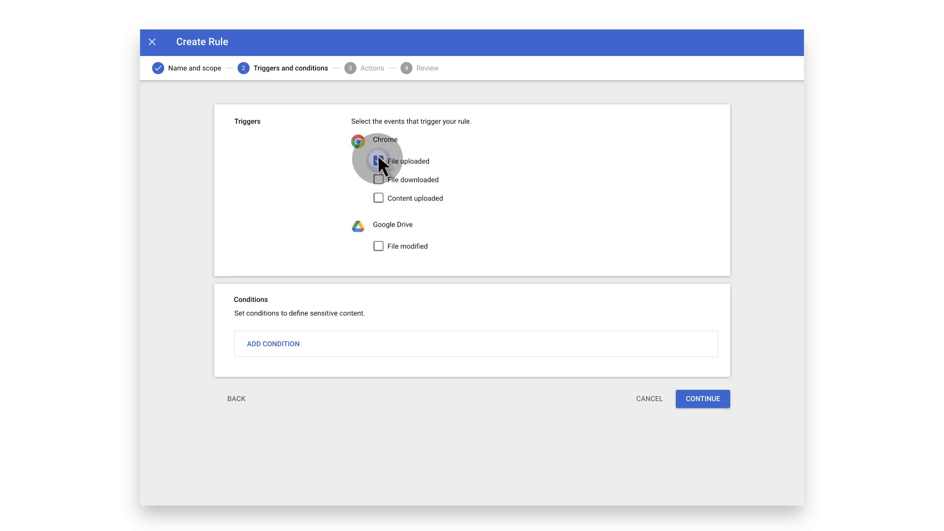
click(378, 180)
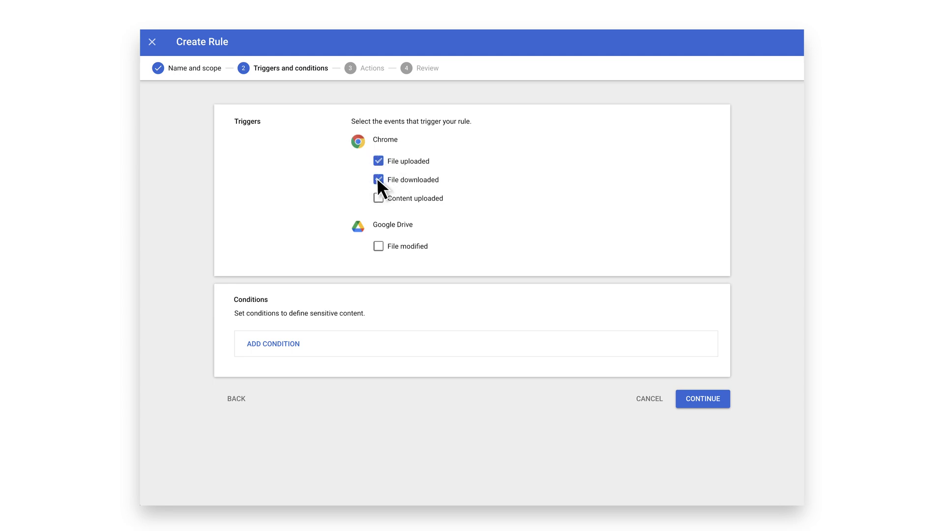
click(379, 198)
Add an All content condition using the United States - Driver's License Number detector.
click(301, 340)
click(305, 367)
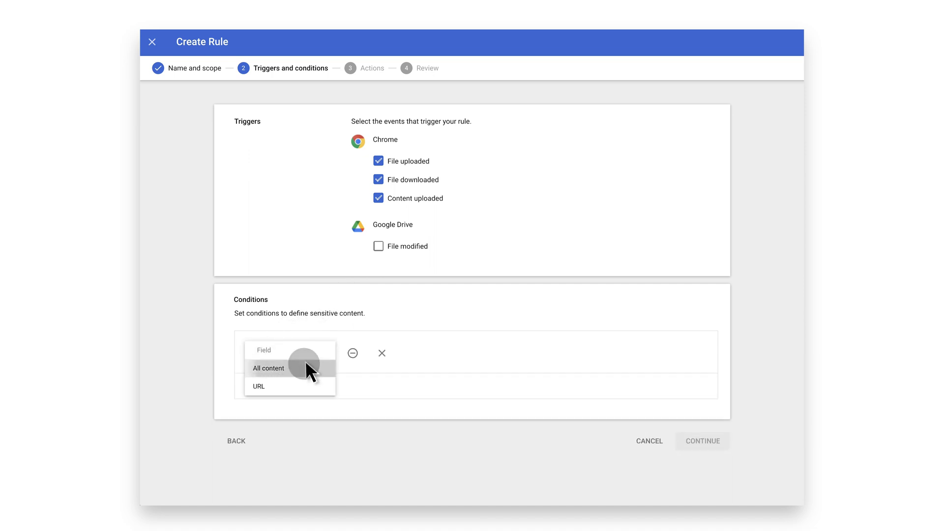
click(408, 353)
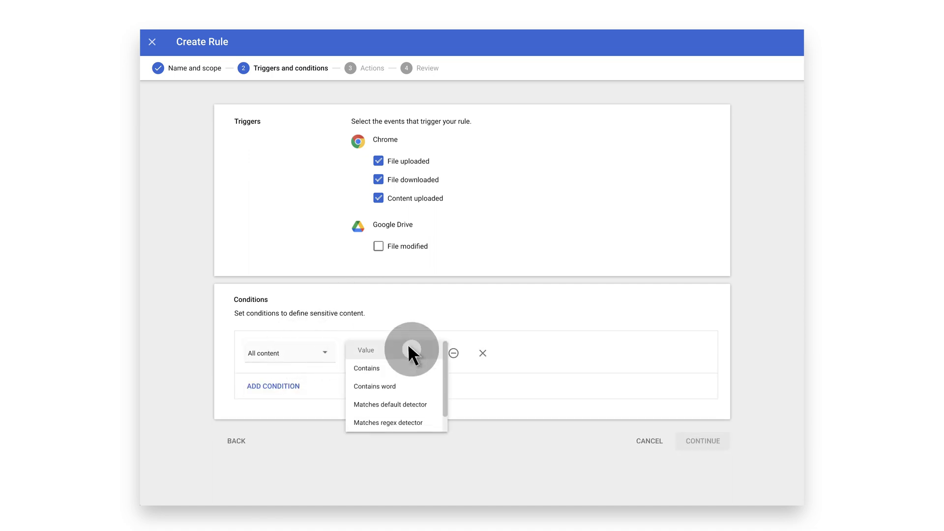
click(433, 404)
click(405, 370)
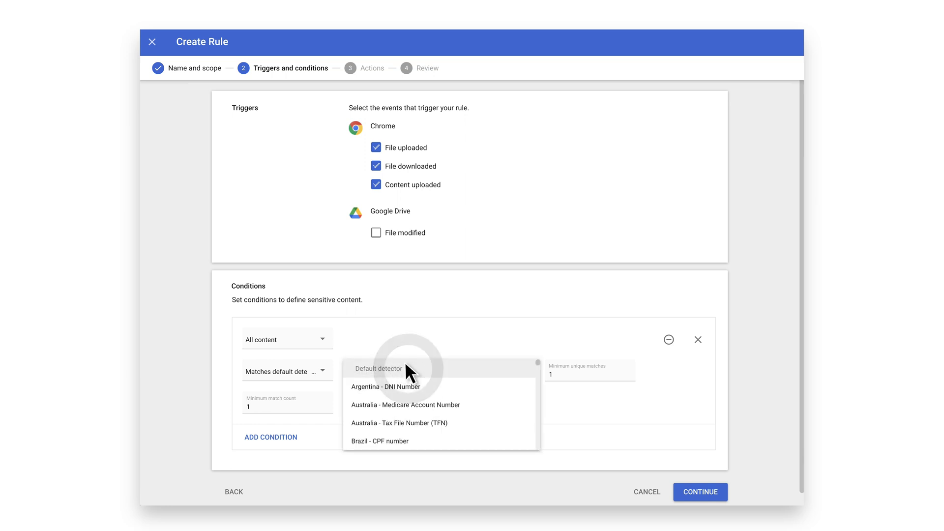
drag(537, 362, 538, 433)
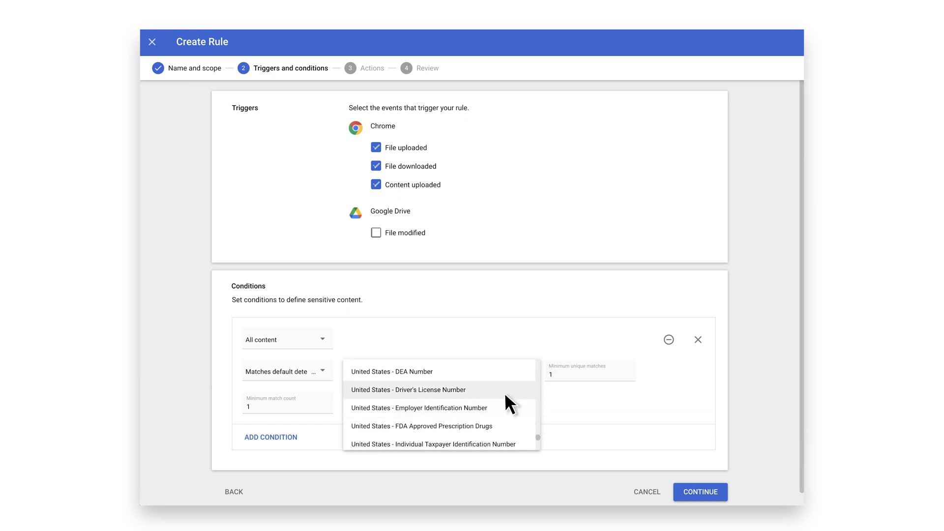
click(497, 389)
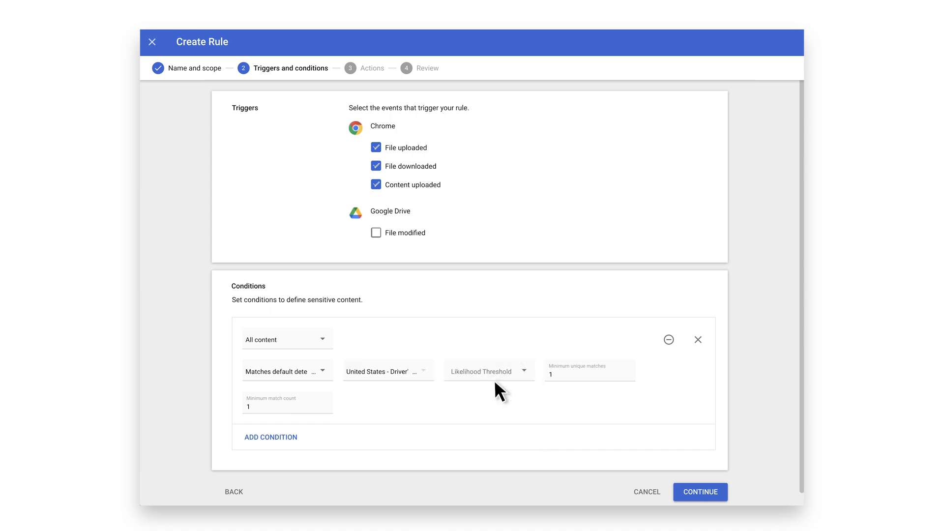
Set likelihood to Likely and minimum unique matches to 2, then continue to actions.
click(517, 361)
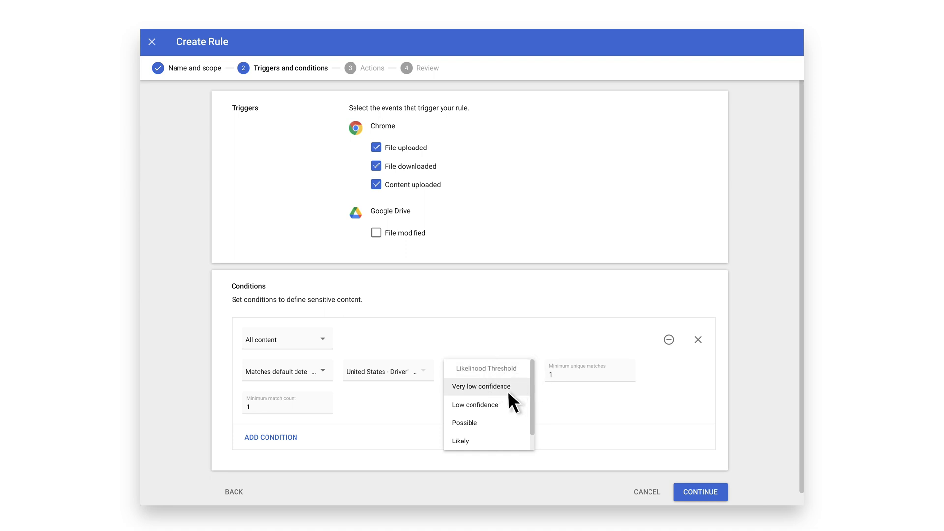
click(495, 443)
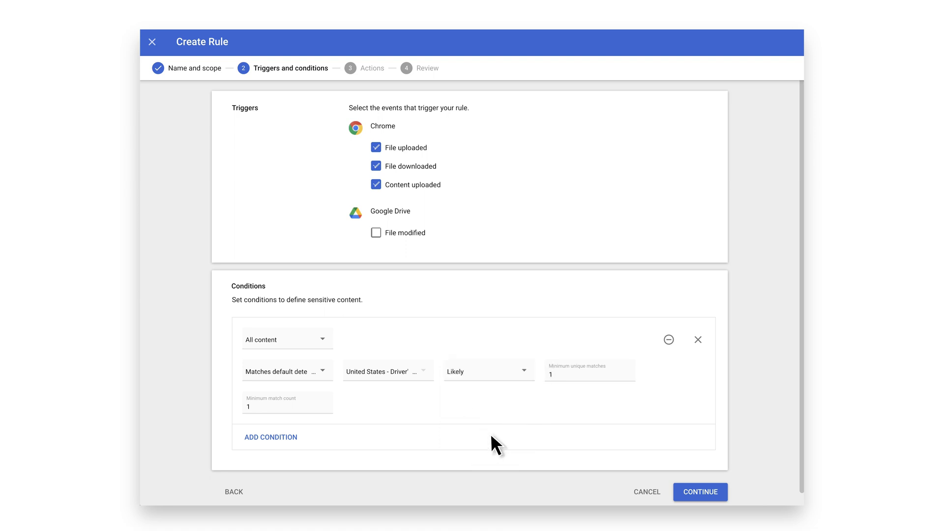
click(614, 376)
text(2)
click(308, 404)
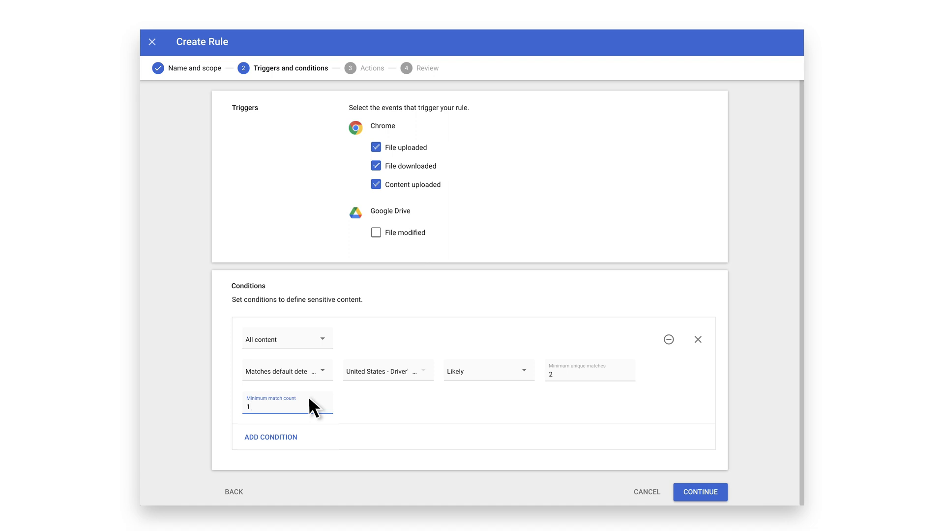
click(700, 492)
Choose Block content with Medium alert severity, then continue to the review step.
click(432, 159)
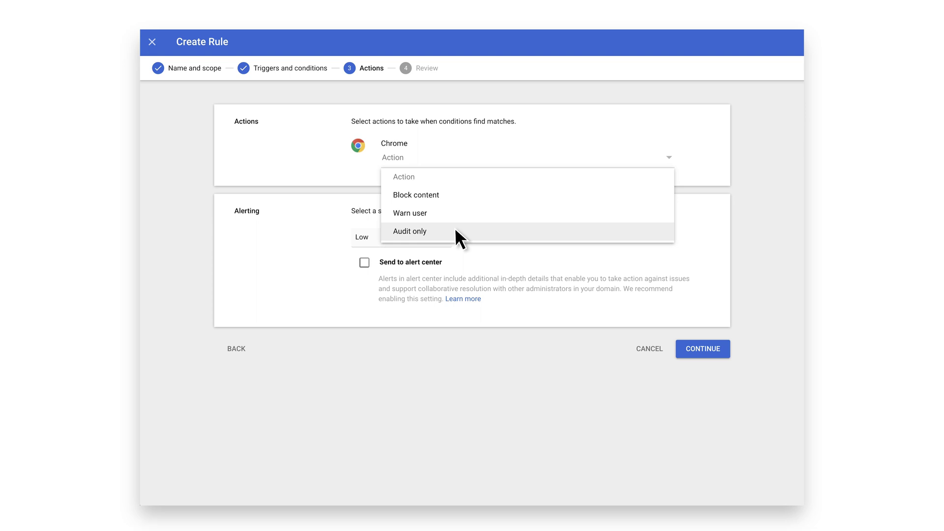
click(480, 195)
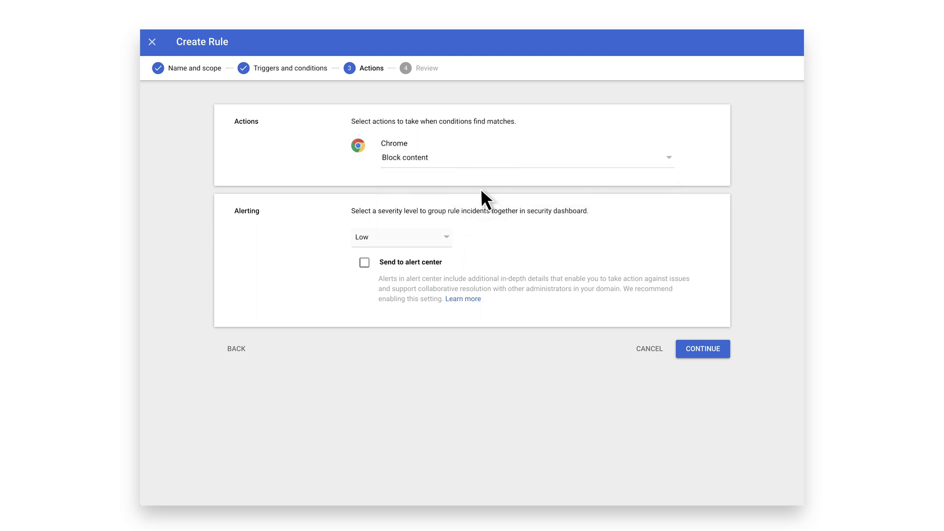
click(445, 230)
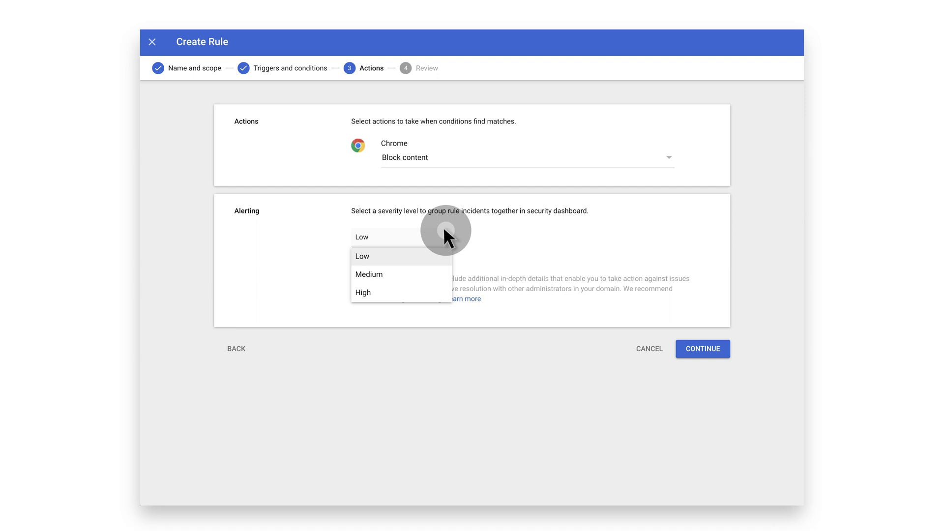
click(428, 267)
triple_click(428, 266)
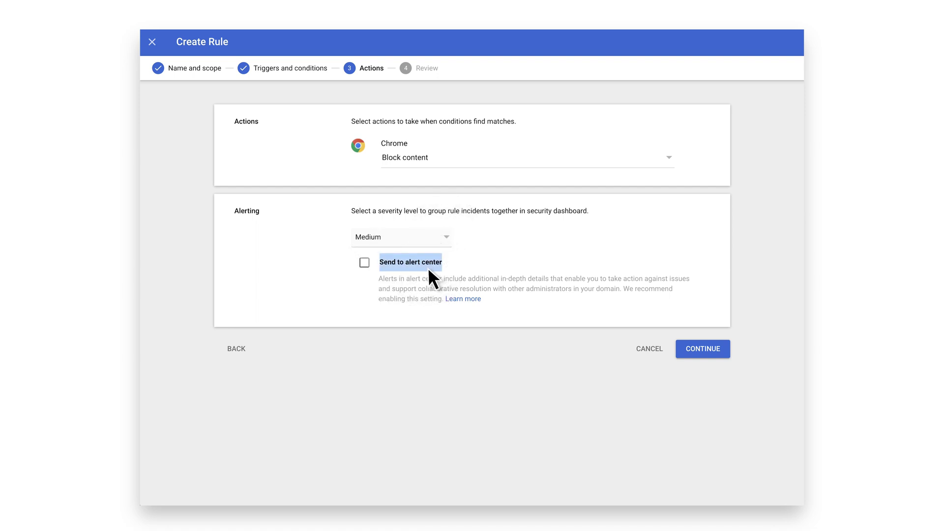
click(428, 268)
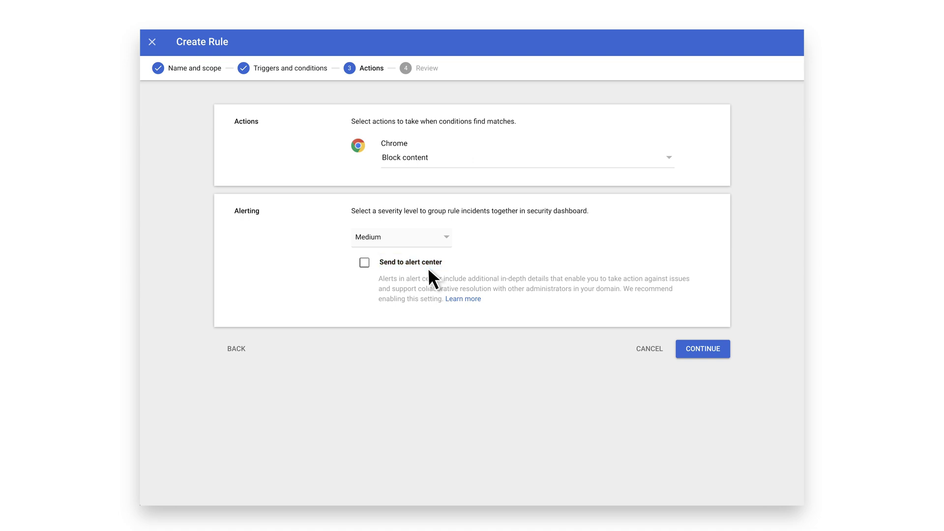
click(707, 348)
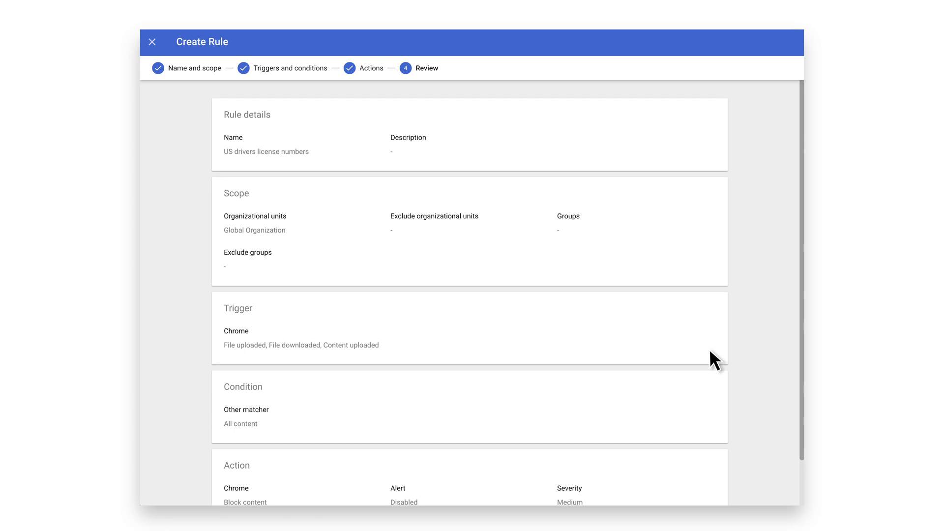
scroll(714, 360, down, 2)
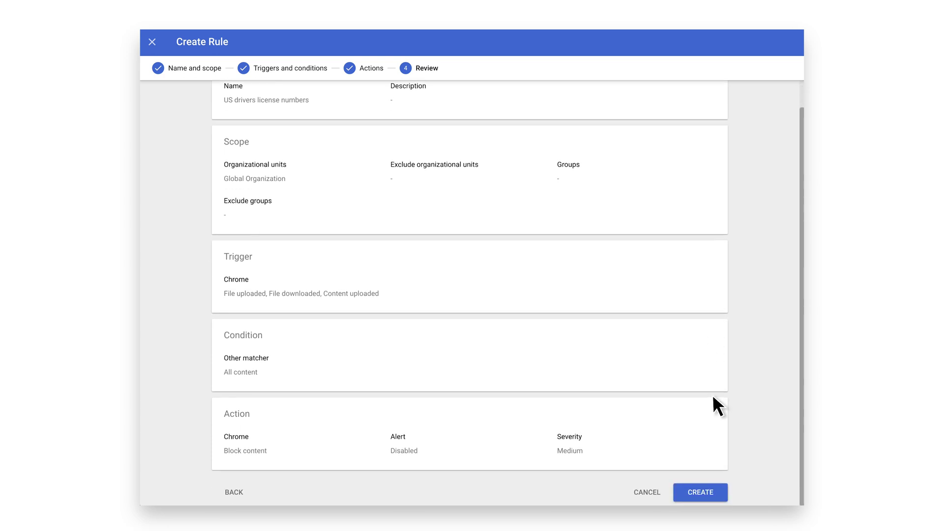
Create the 'US drivers license numbers' rule and complete it as Active.
click(719, 492)
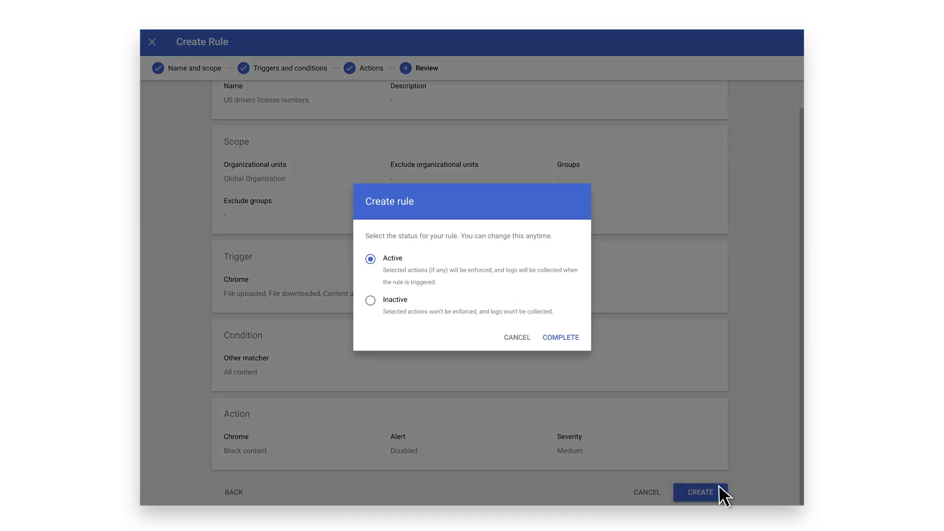
click(569, 338)
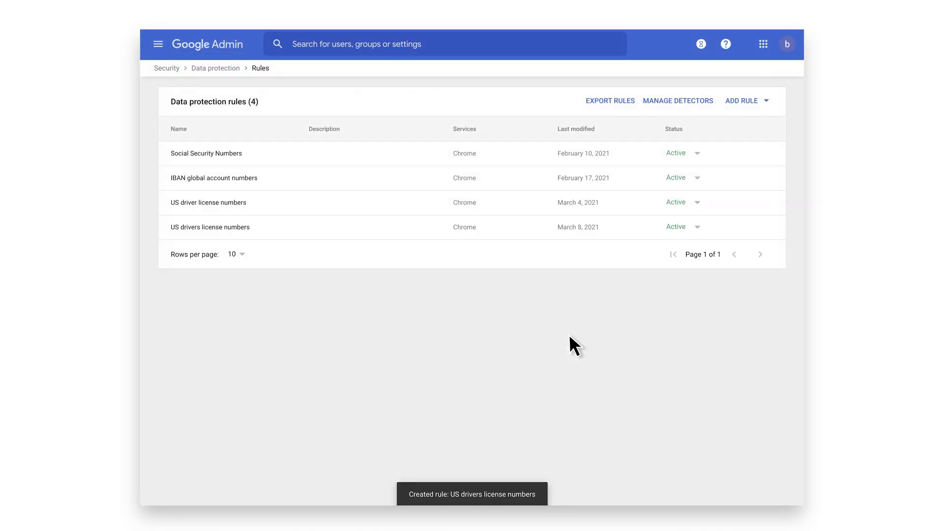